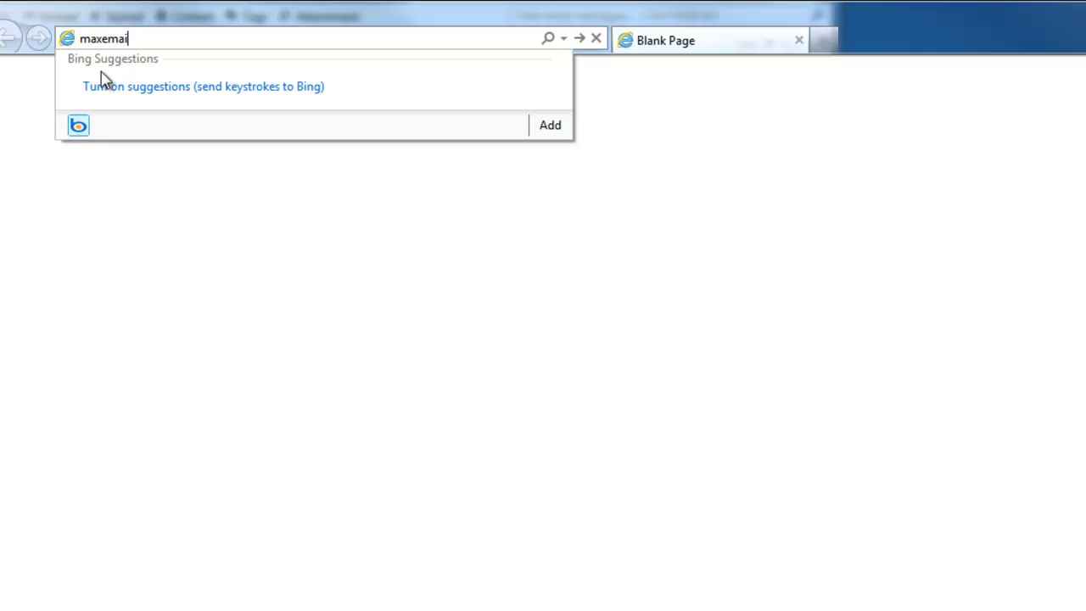
Go to maxemail.com and log in with the account's user ID and password
key(Return)
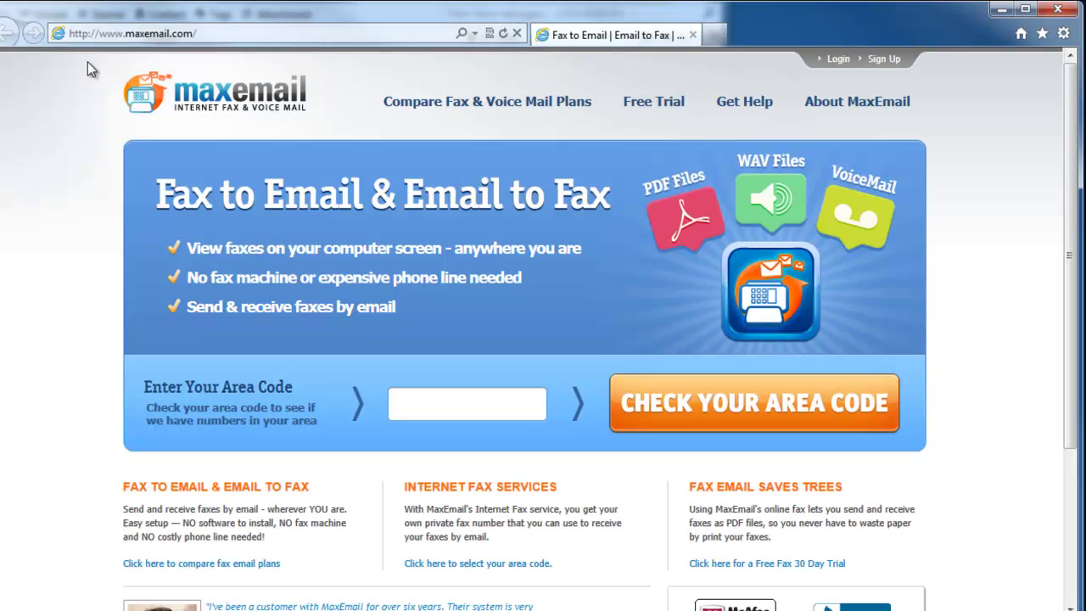
click(838, 59)
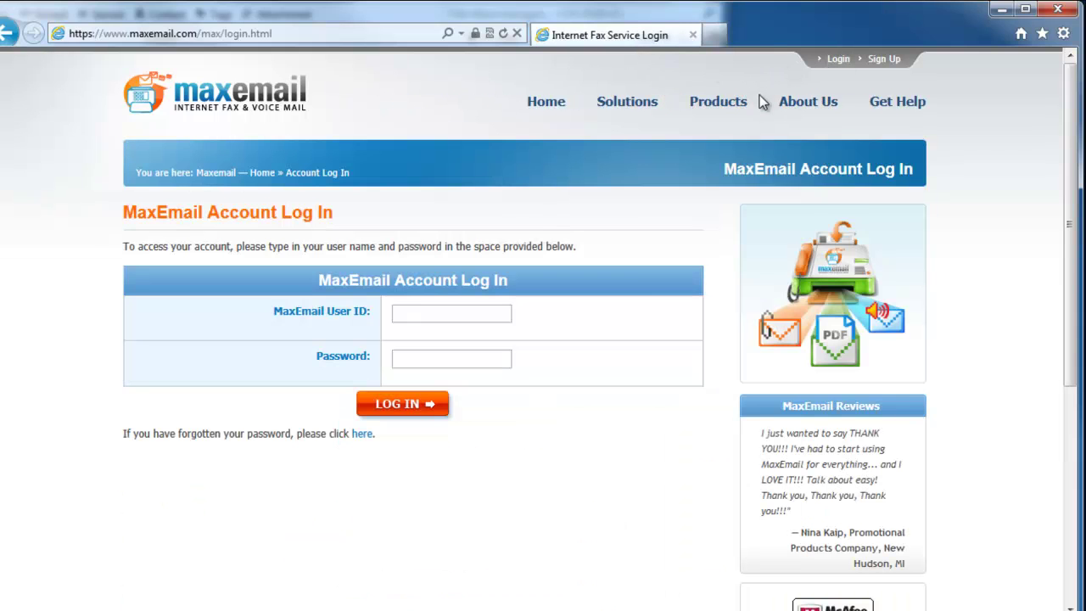
text(maxemailtutorial)
key(Tab)
text(•••••••)
key(Return)
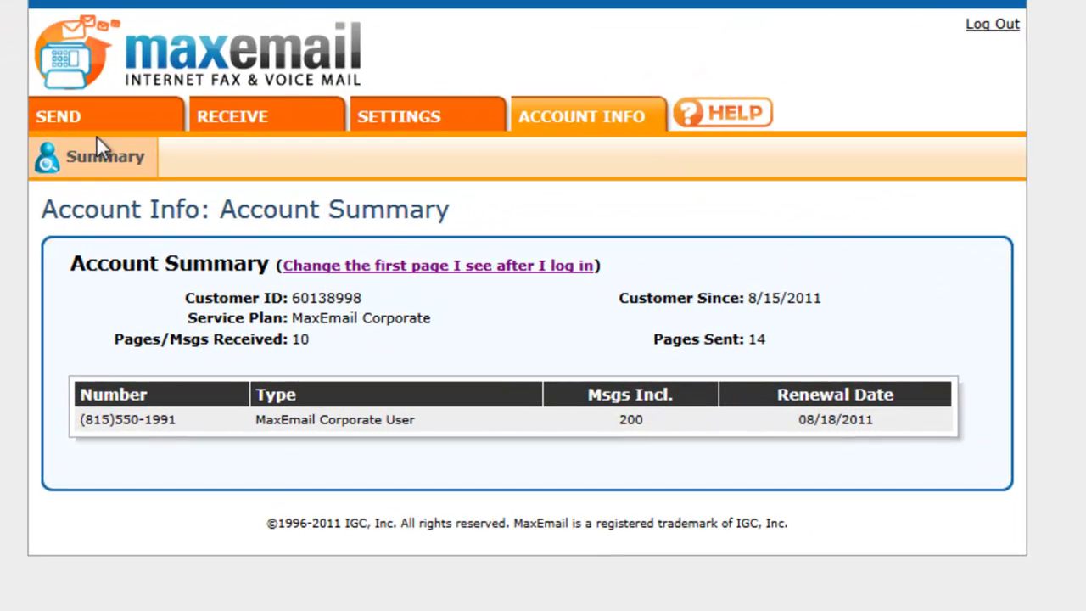
Start a new fax addressed to the test recipient's name, company maxemail.com and their fax number
click(73, 117)
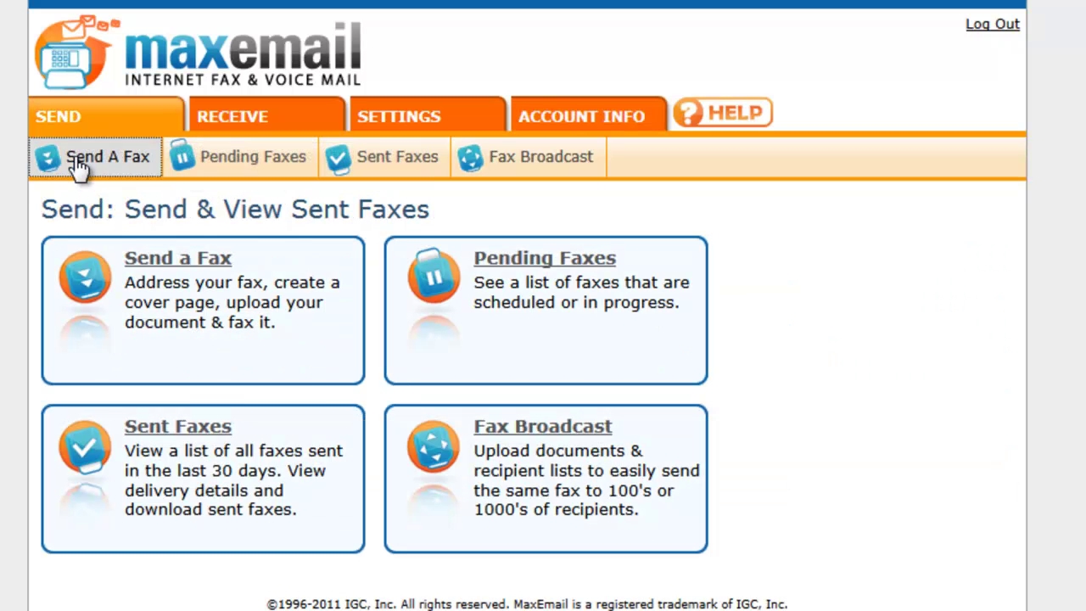
click(74, 157)
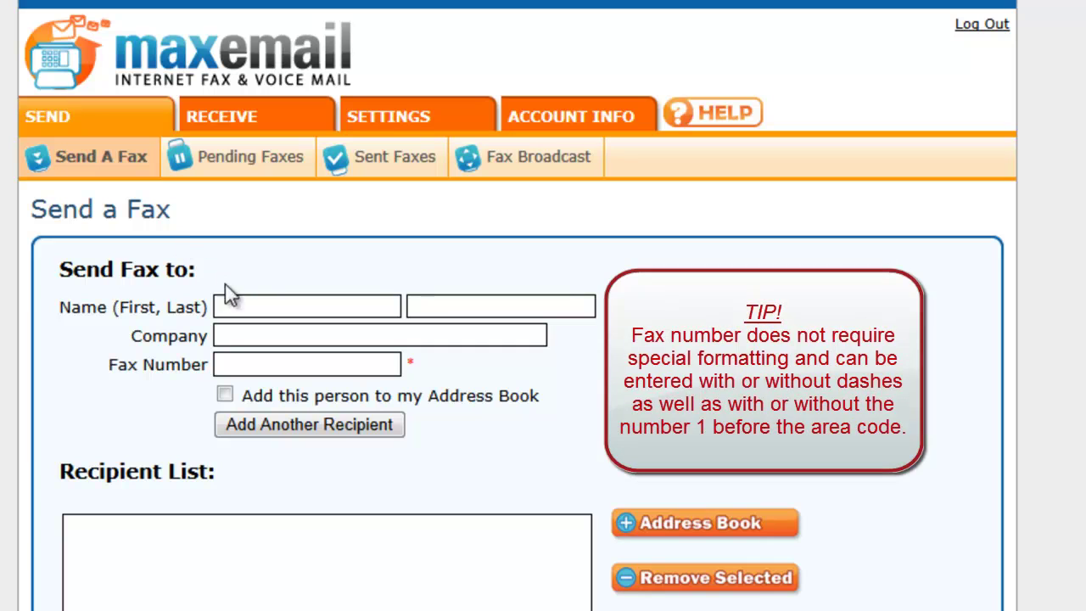
text(Test)
key(Tab)
text(User)
key(Tab)
text(maxemail.com)
key(Tab)
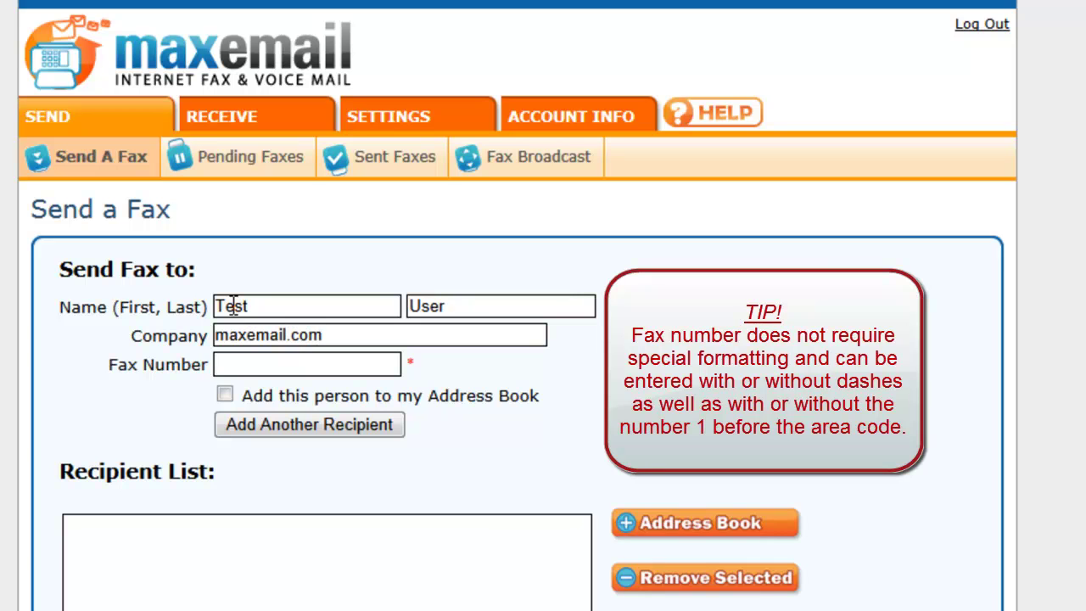
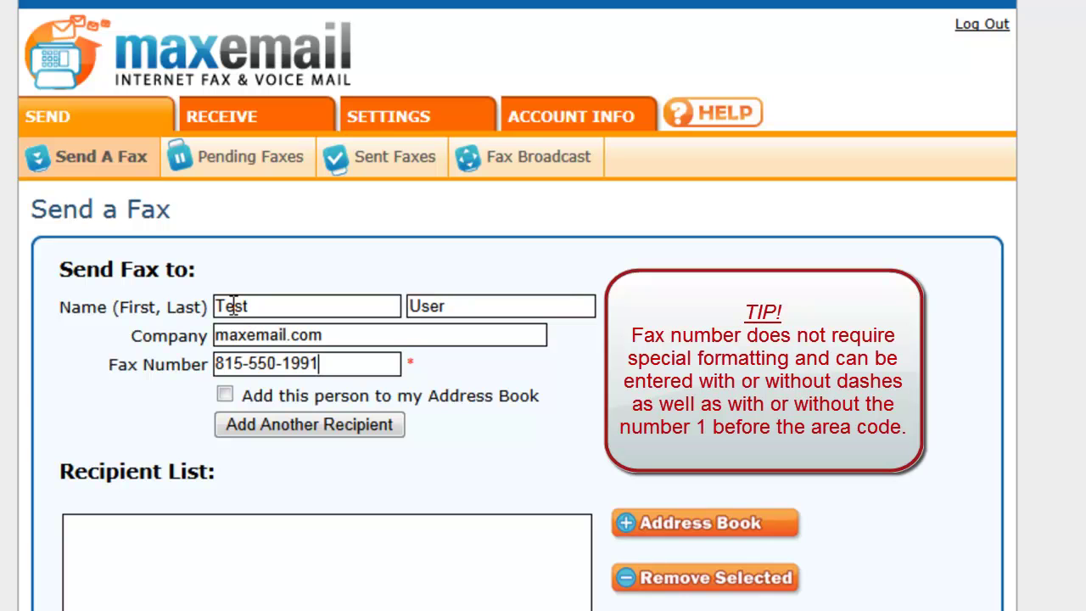
Add the entered recipient to the list and select the saved Test contact in the address book
click(316, 423)
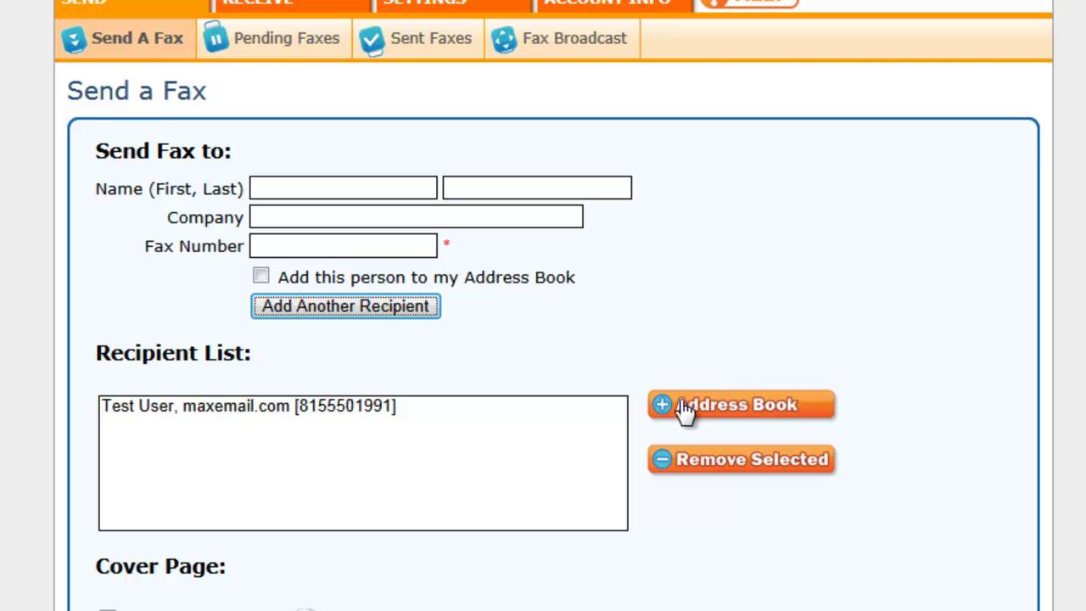
click(684, 413)
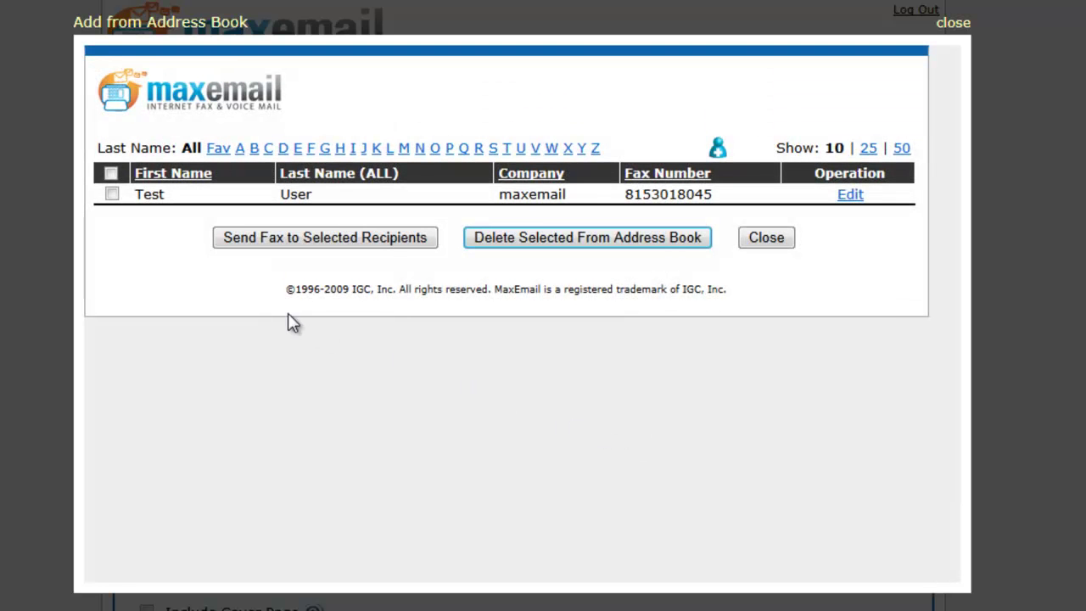
click(112, 195)
Add the Test contact as a recipient and write a cover page with subject 'Test fax' and a short message
click(293, 239)
click(148, 255)
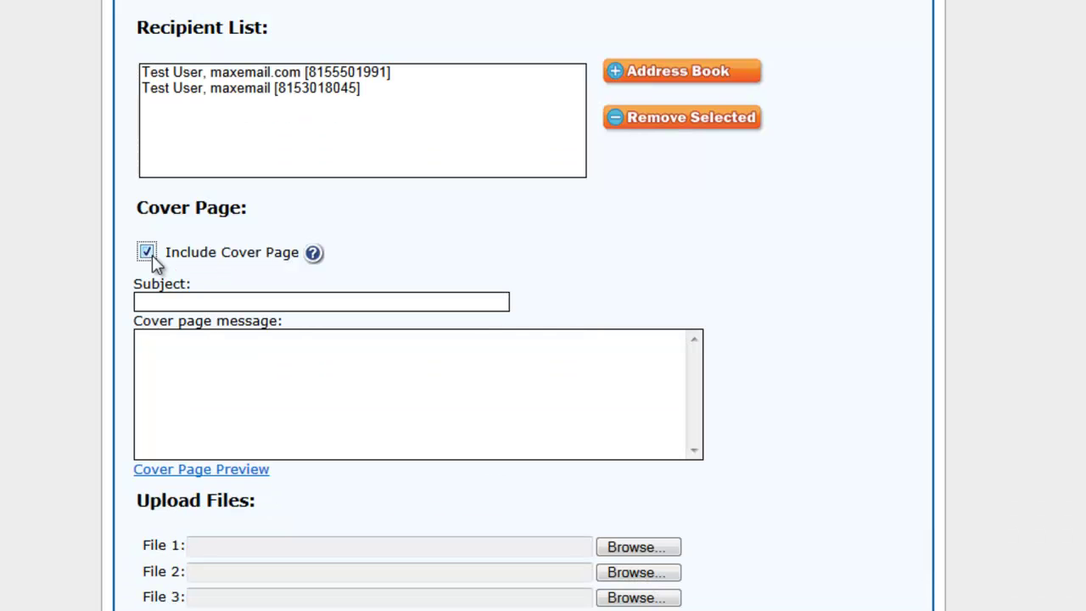
scroll(165, 307, down, 3)
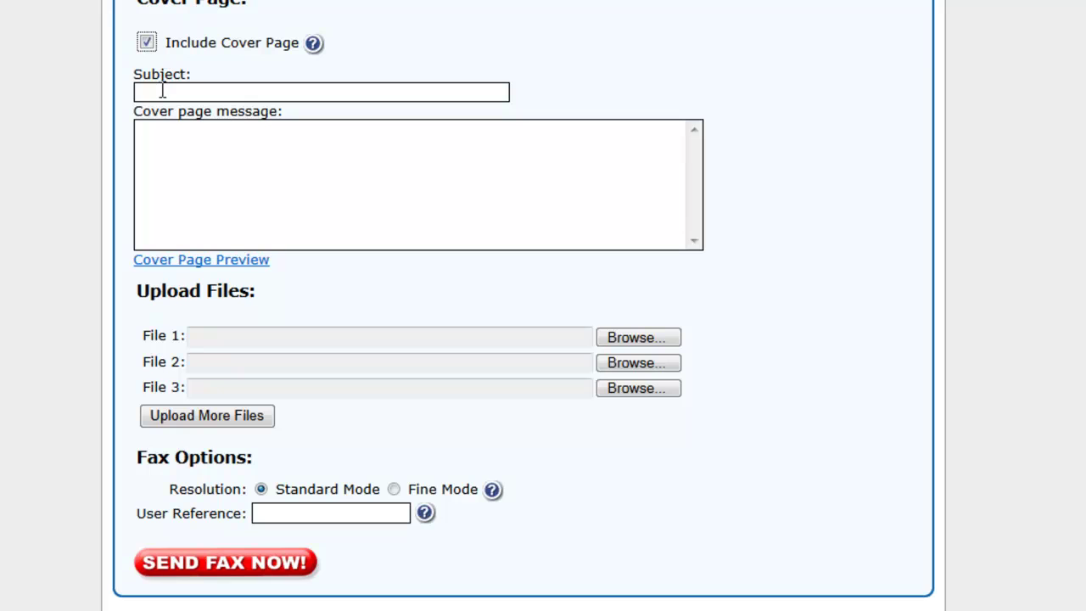
click(158, 90)
text(Test fax)
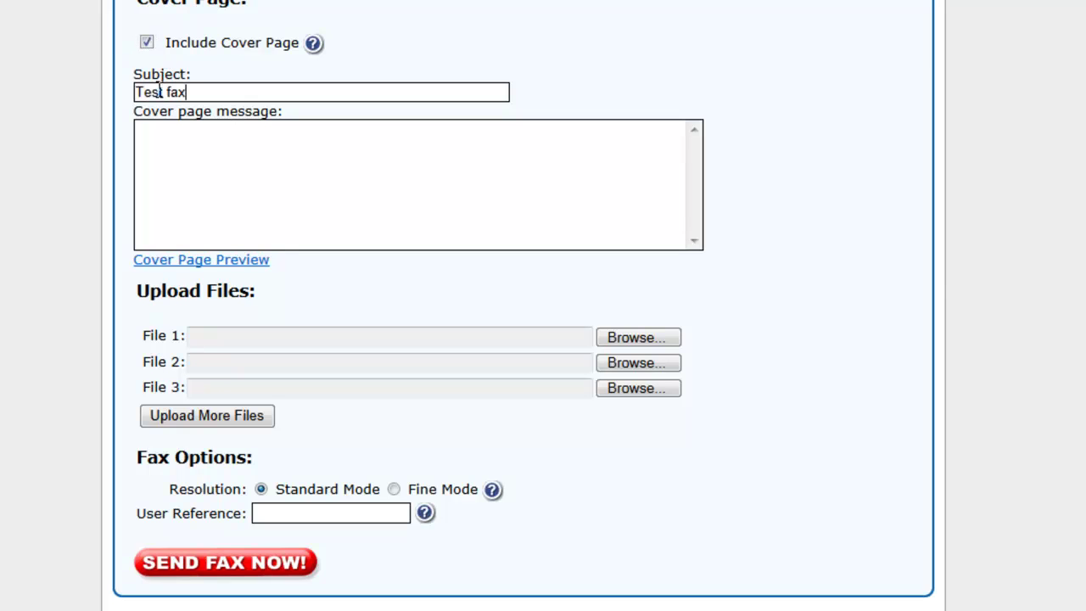
key(Tab)
text(This is a test fax showing how)
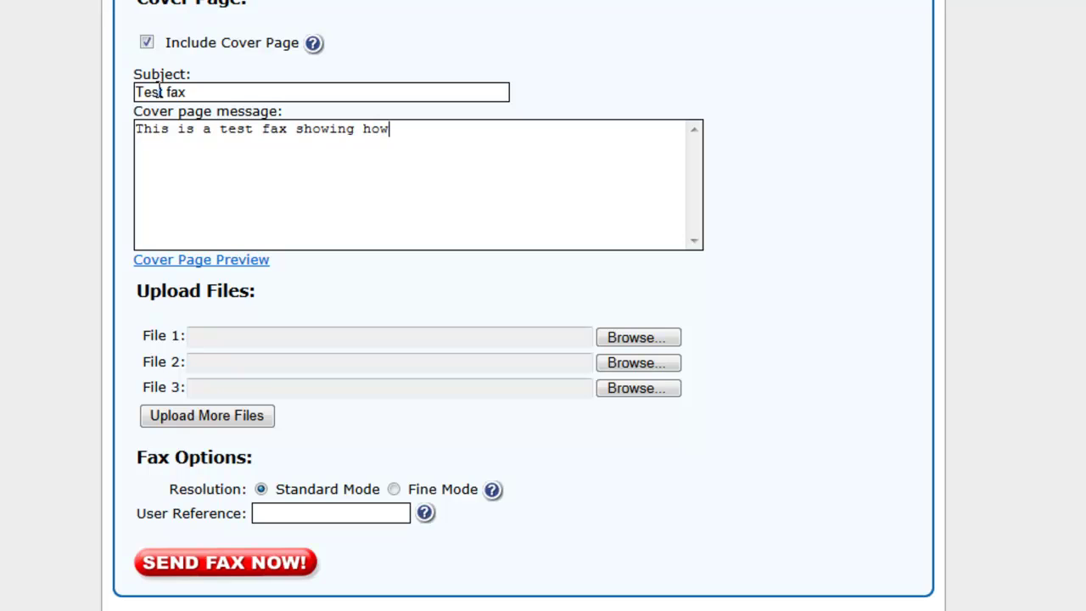
text( easy it is to s)
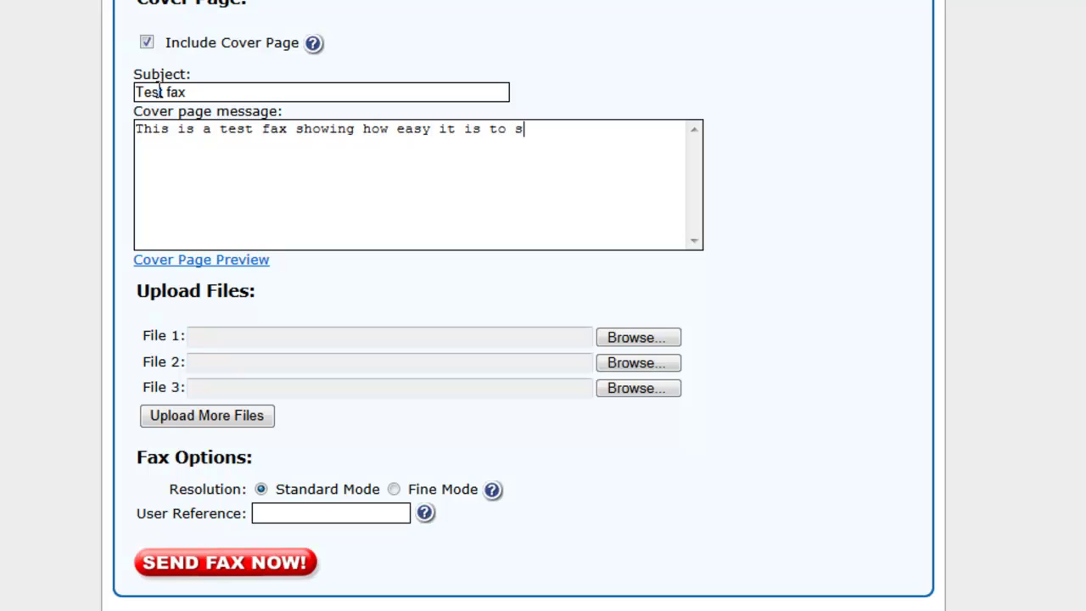
text(end faxes with MaxEmail t)
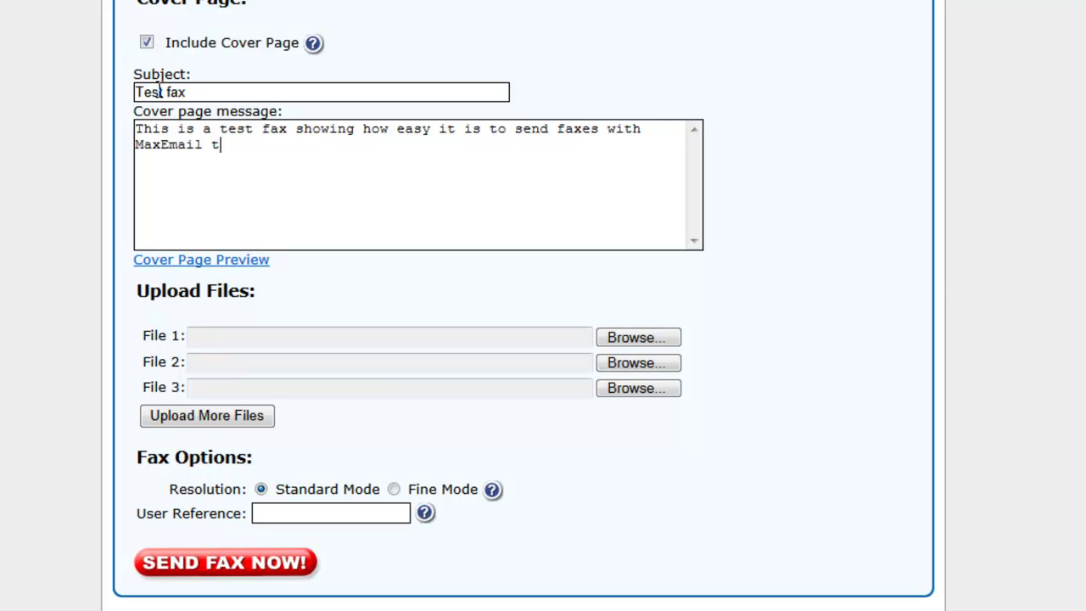
text(hrough our website)
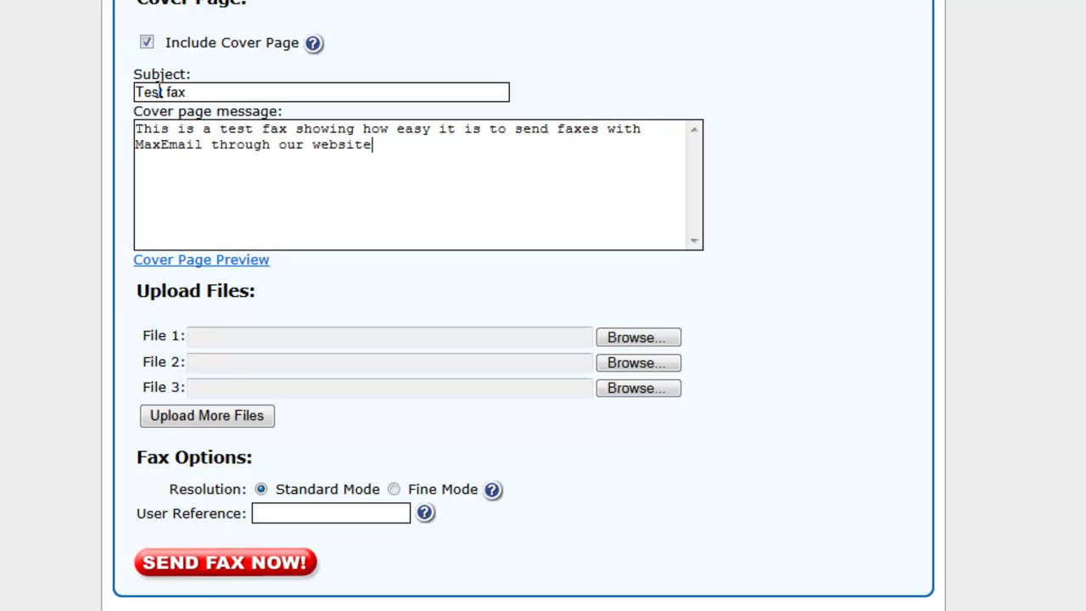
text(!)
Attach test fax.pdf as File 1 of the fax
click(619, 335)
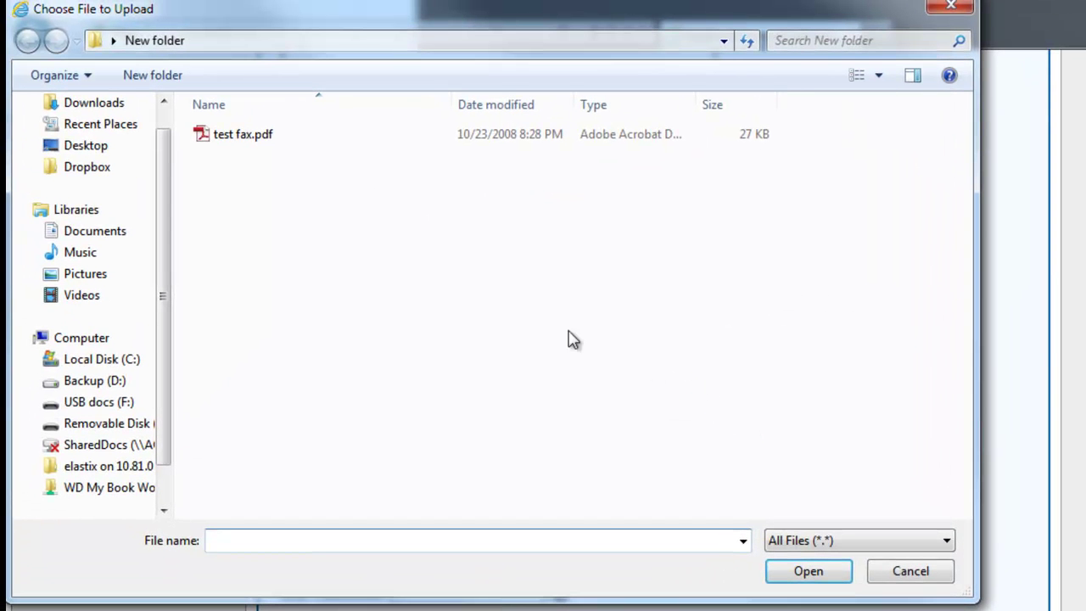
double_click(257, 138)
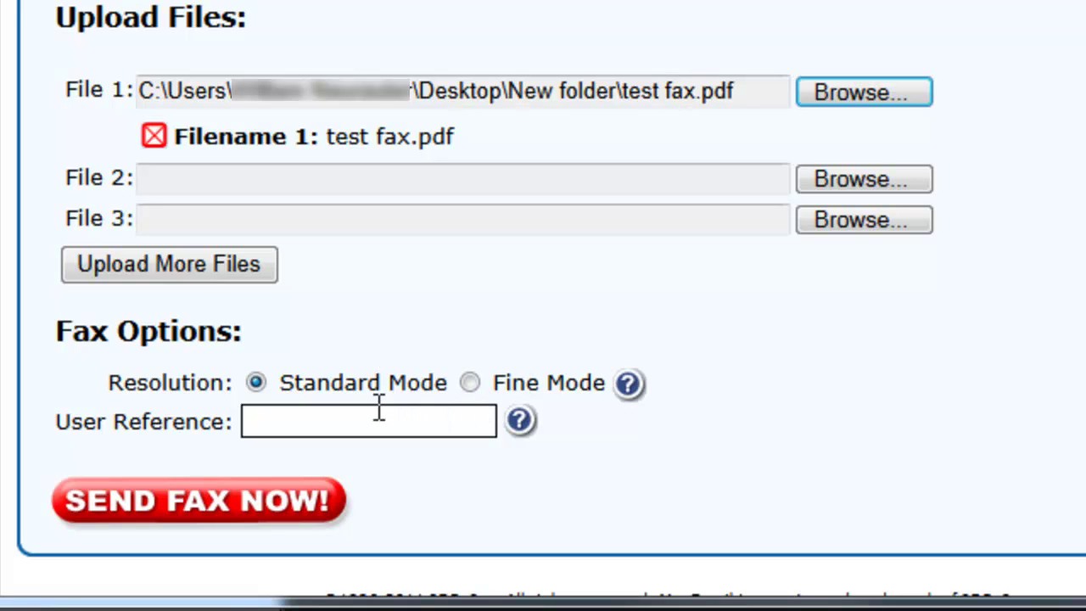
Enter user reference 44189 and send the fax to both recipients
click(330, 419)
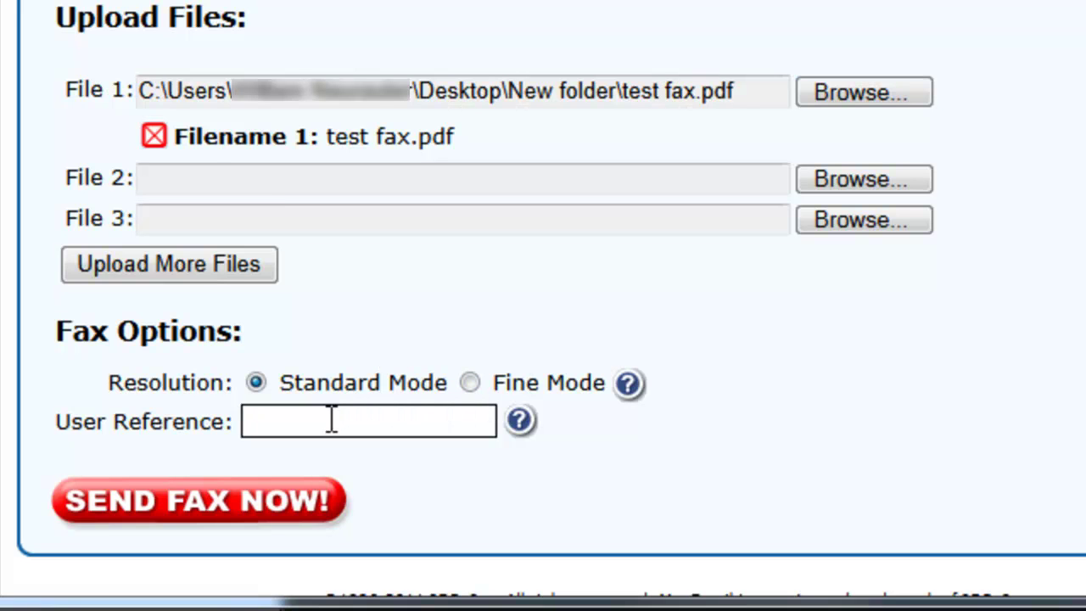
text(44189)
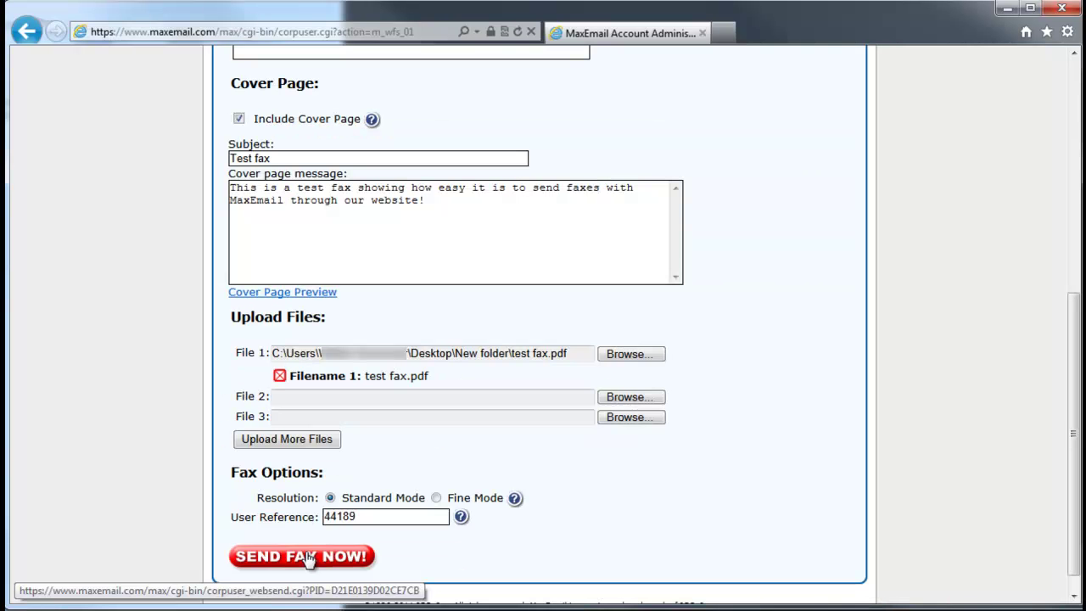
click(213, 508)
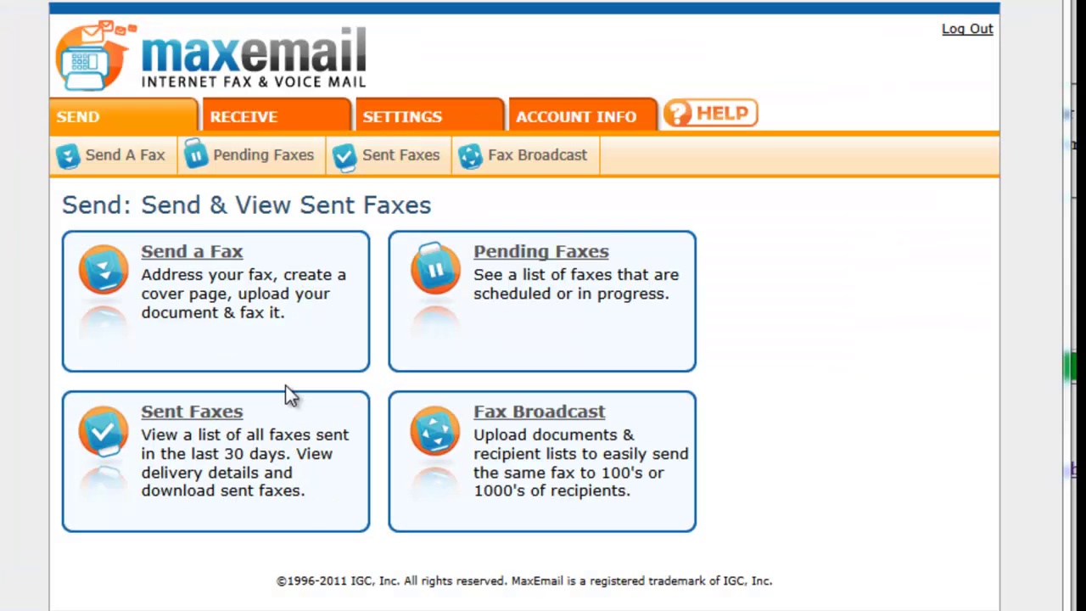
Open the Sent Faxes list to see the latest faxes marked Completed
click(210, 427)
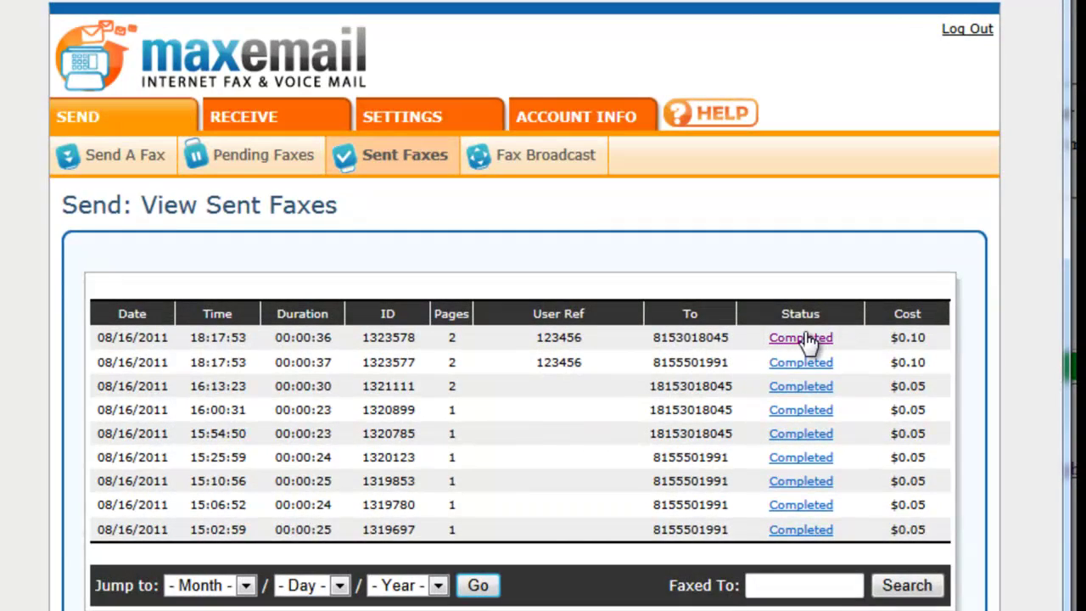
Open the details of the 18:17:53 completed fax and download its fax image
click(801, 337)
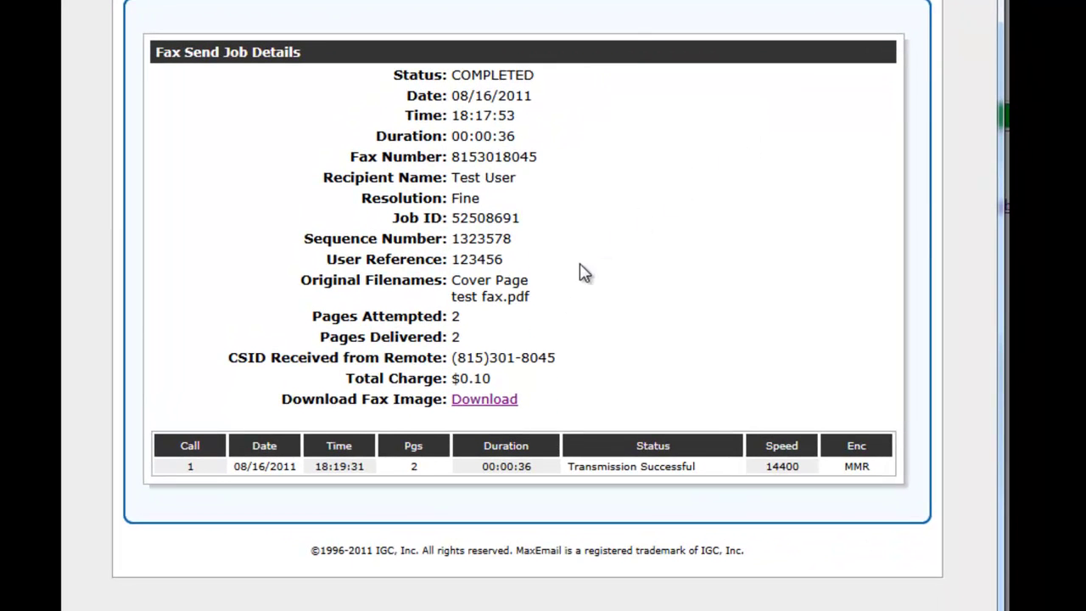
click(492, 401)
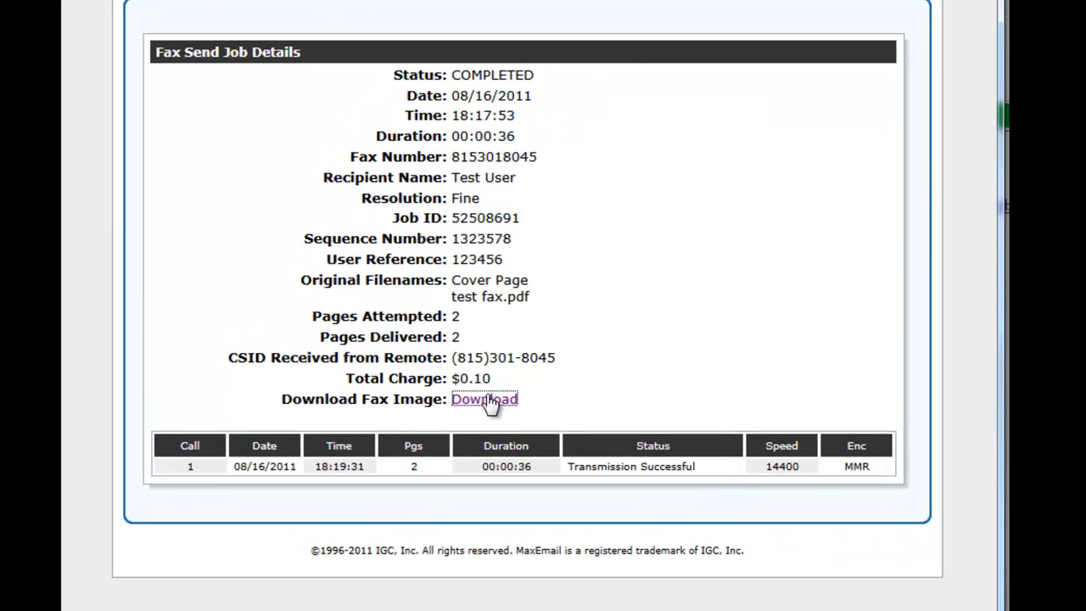